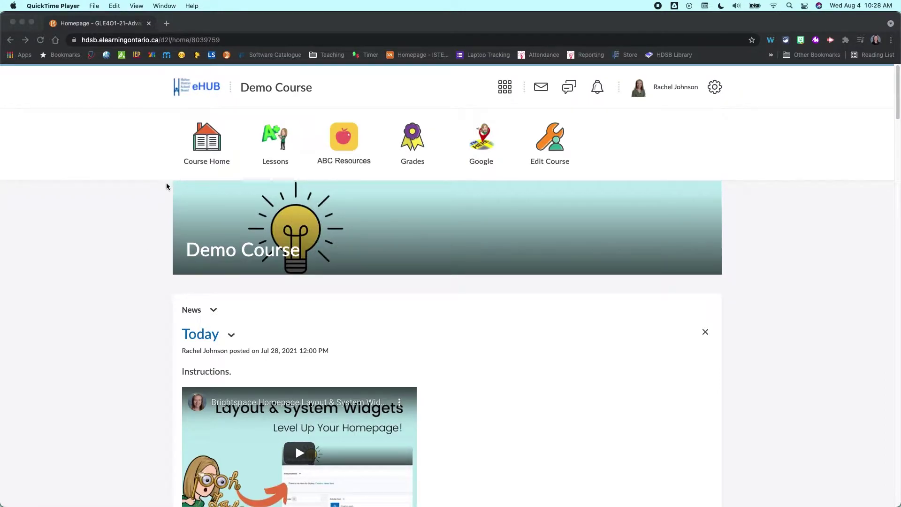
Open Demo Course's Course Administration tools in Chrome and go to its Lessons page.
left_click(591, 144)
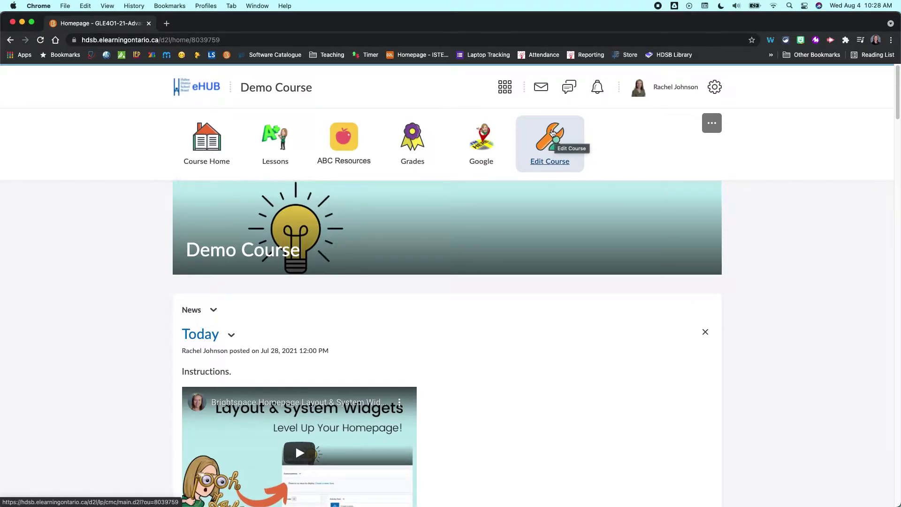
left_click(553, 134)
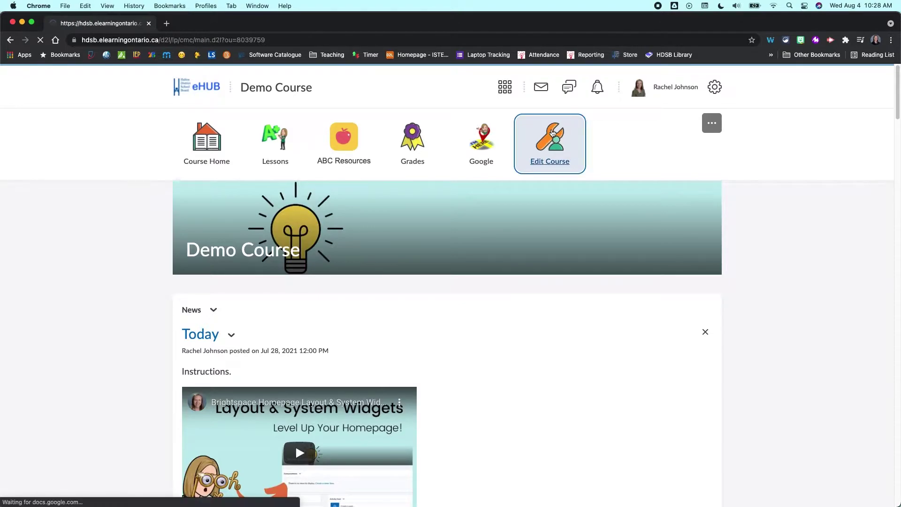
scroll(503, 171, "down", 5)
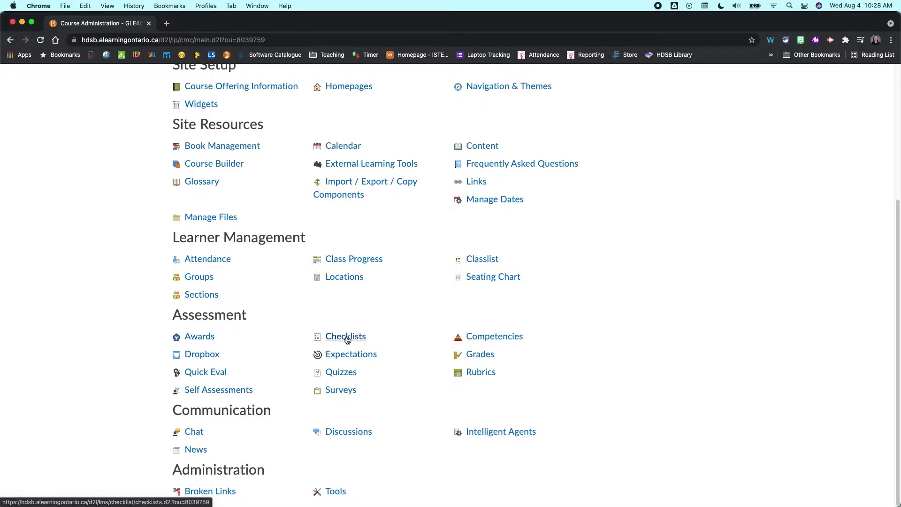
scroll(347, 339, "up", 5)
left_click(265, 157)
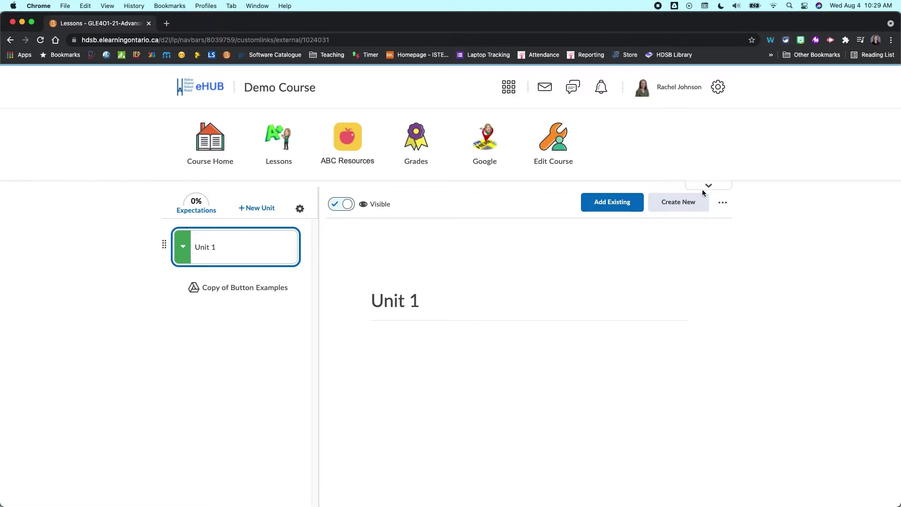
Start creating new content in Unit 1 with Create New.
left_click(687, 207)
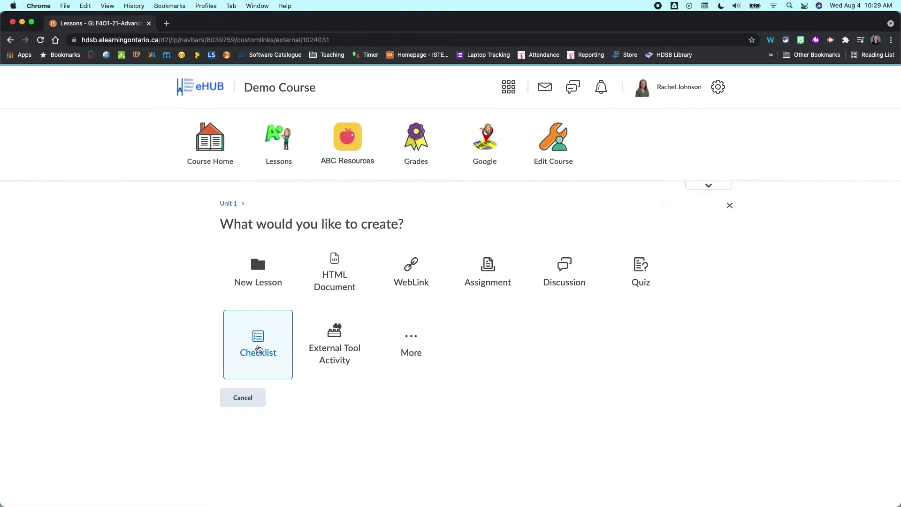
Create a checklist named 'Unit 1 Review' and insert it into Unit 1.
left_click(258, 348)
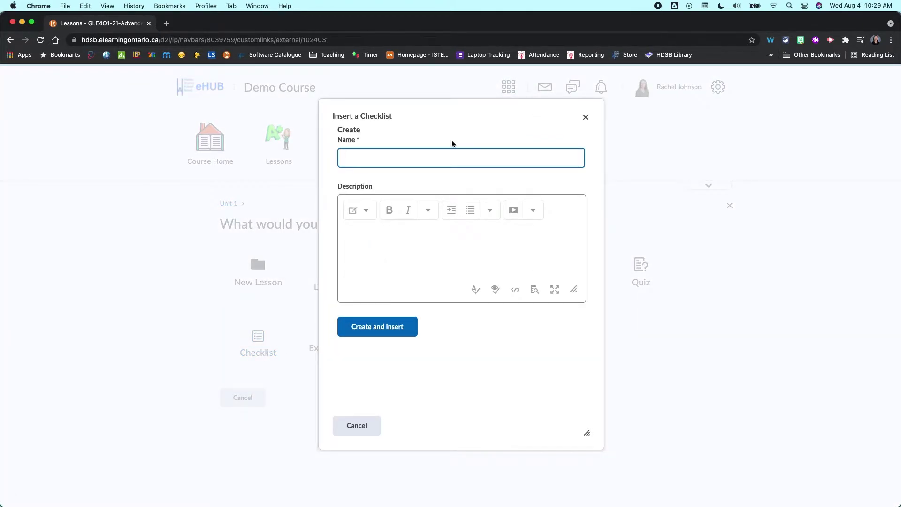
type("Unit 1 Review")
left_click(367, 332)
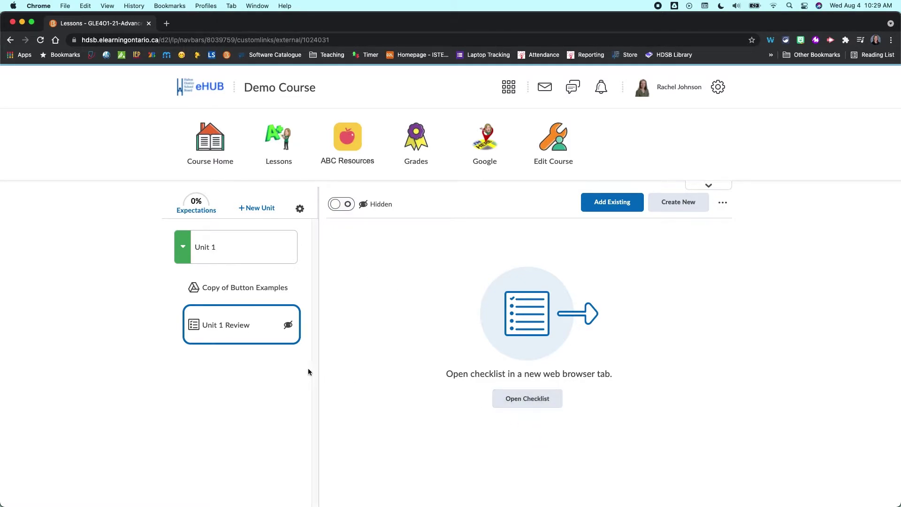
Open Unit 1 Review's Edit Checklist page in a new tab and scroll to Categories and Items.
left_click(540, 399)
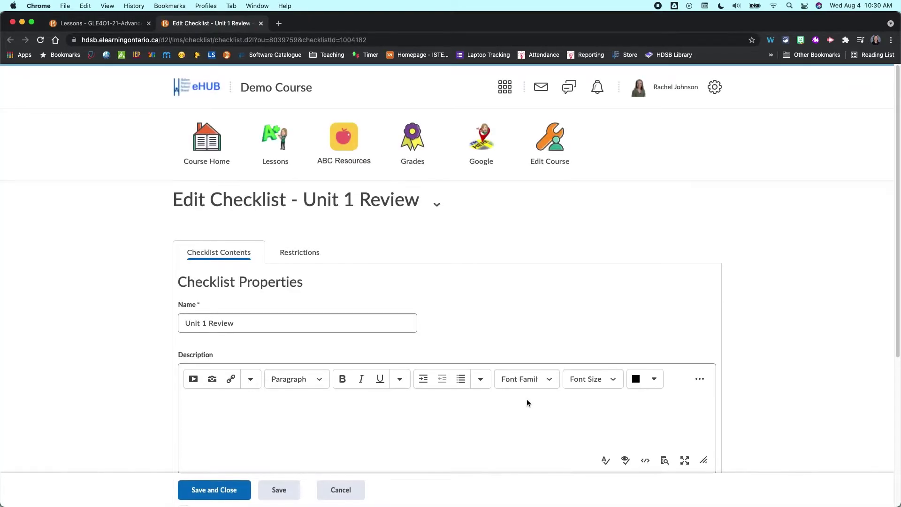
left_click(215, 314)
scroll(215, 312, "down", 1)
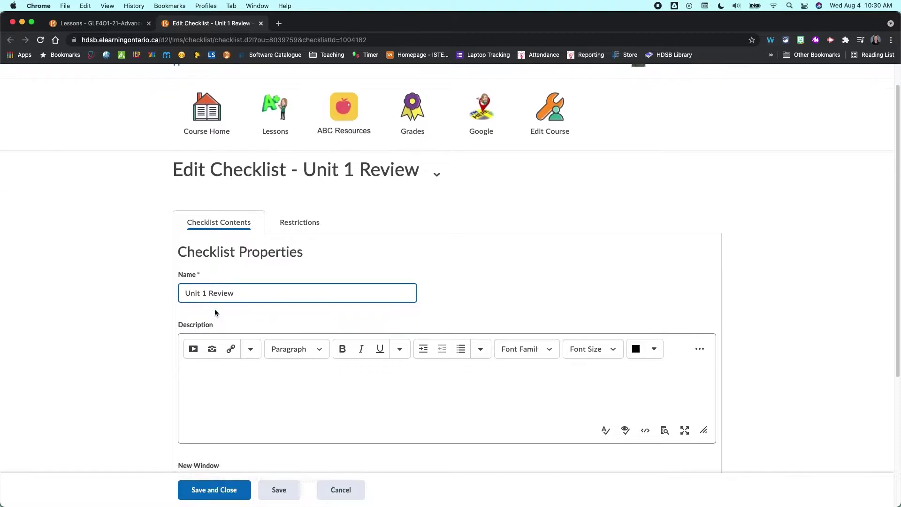
scroll(230, 329, "down", 3)
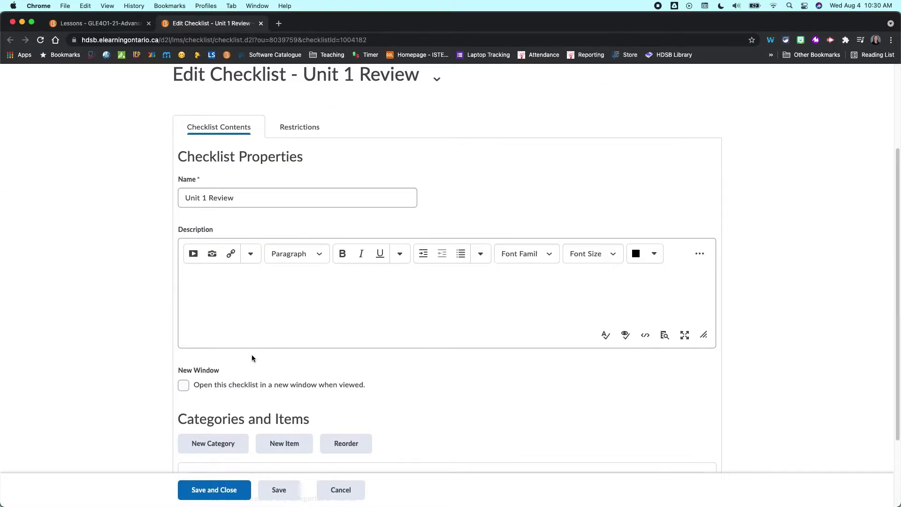
scroll(249, 354, "down", 1)
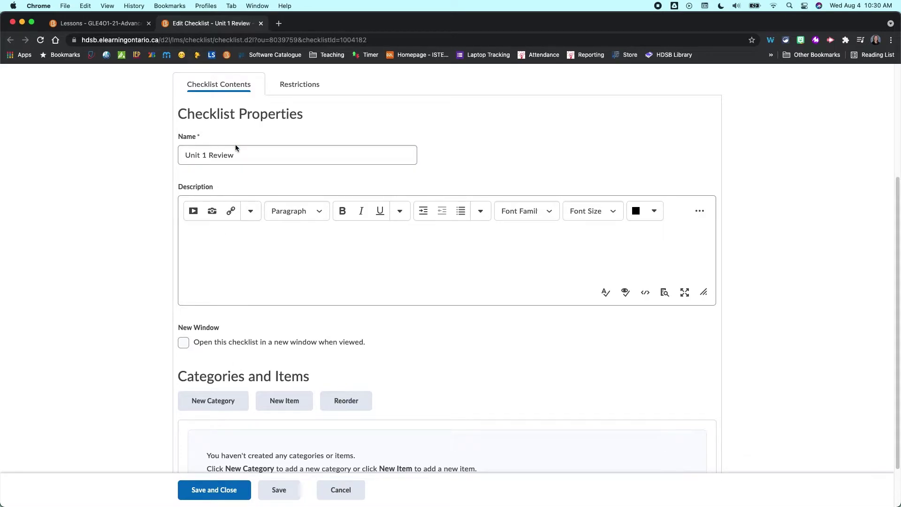
left_click_drag(181, 155, 274, 154)
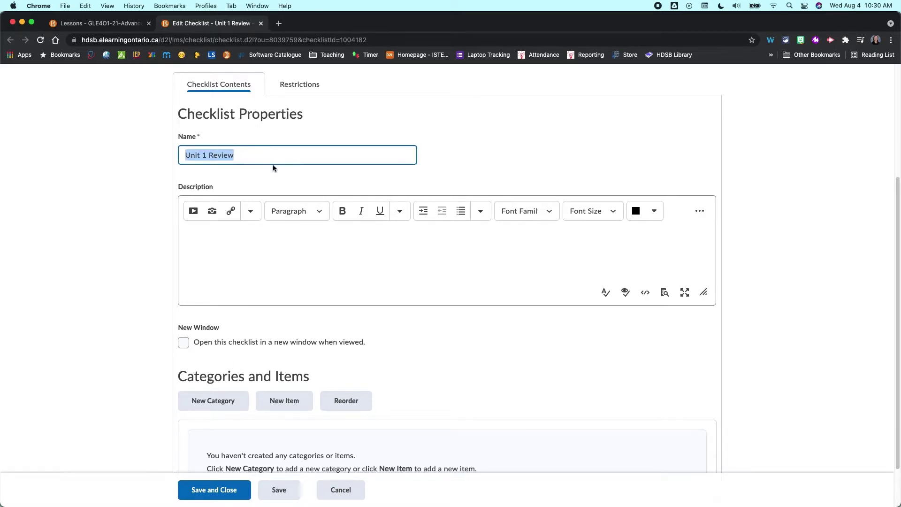
left_click(190, 244)
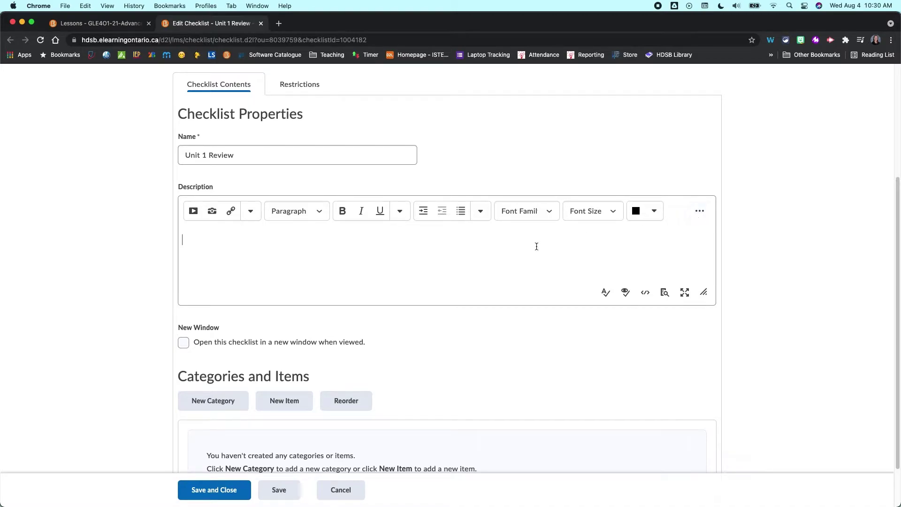
scroll(308, 289, "down", 3)
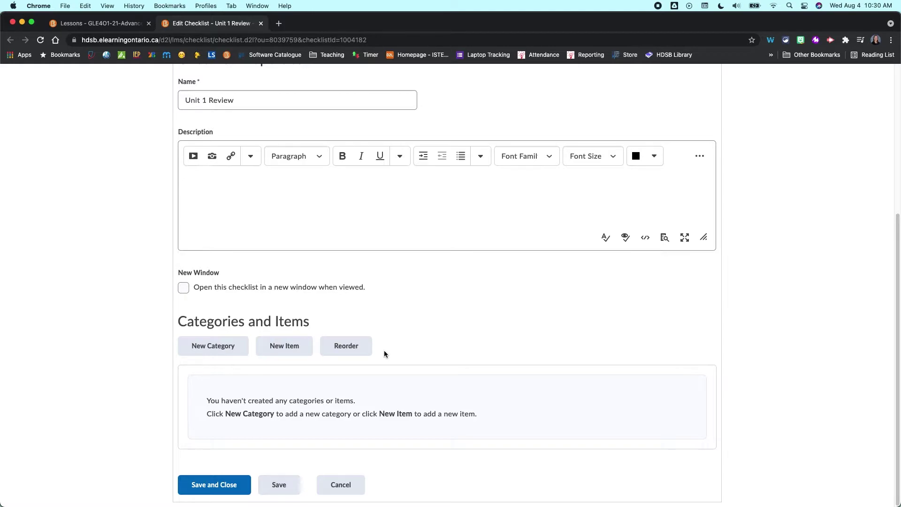
Start a new checklist item and create the category 'Items to Review for the Test' for it.
left_click(295, 352)
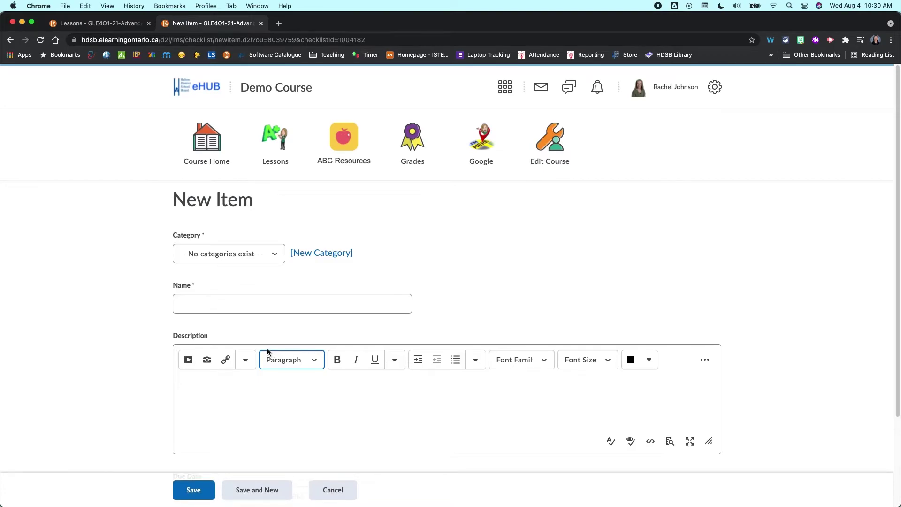
left_click(260, 259)
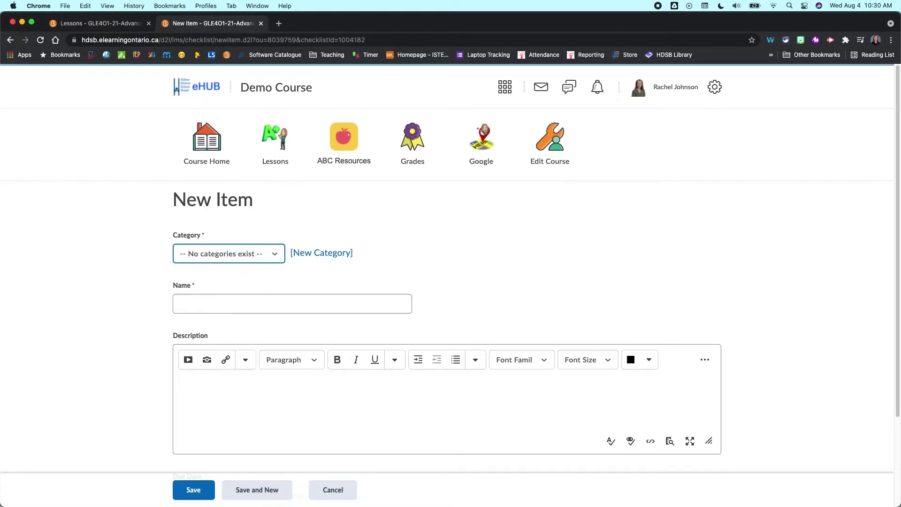
left_click(332, 490)
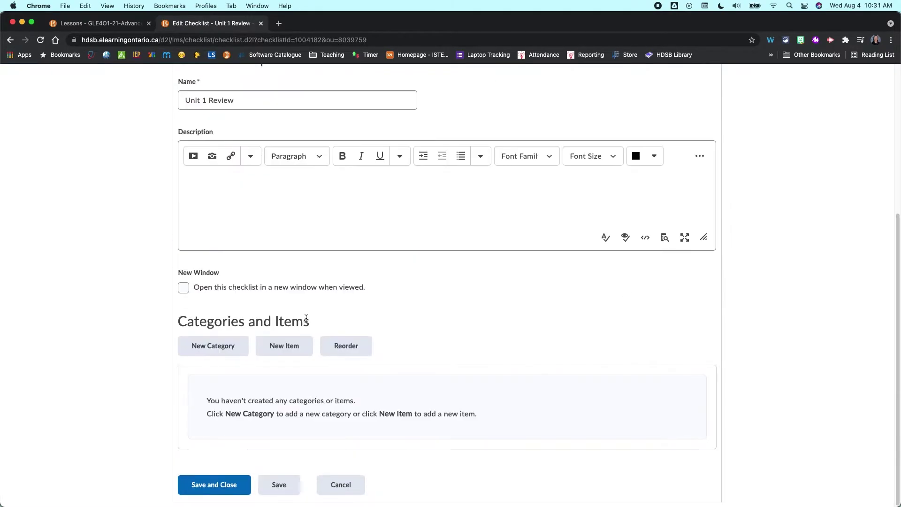
left_click(278, 354)
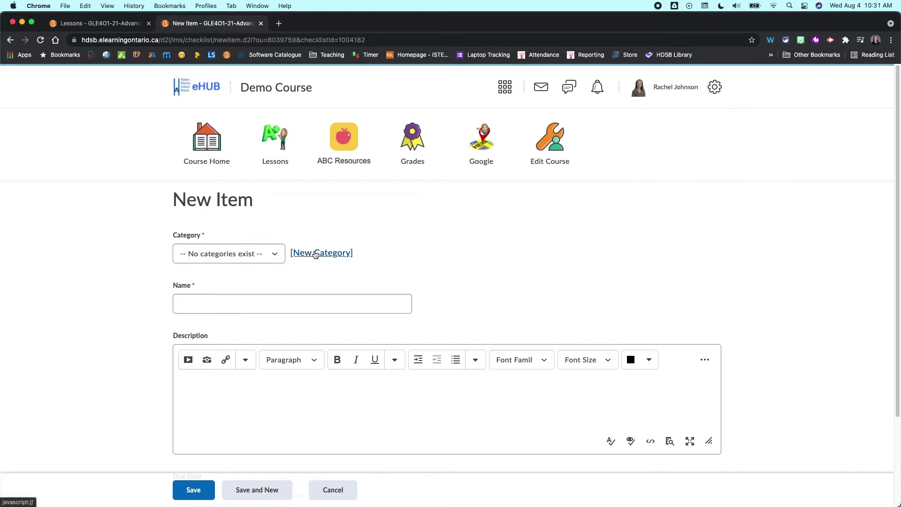
left_click(316, 254)
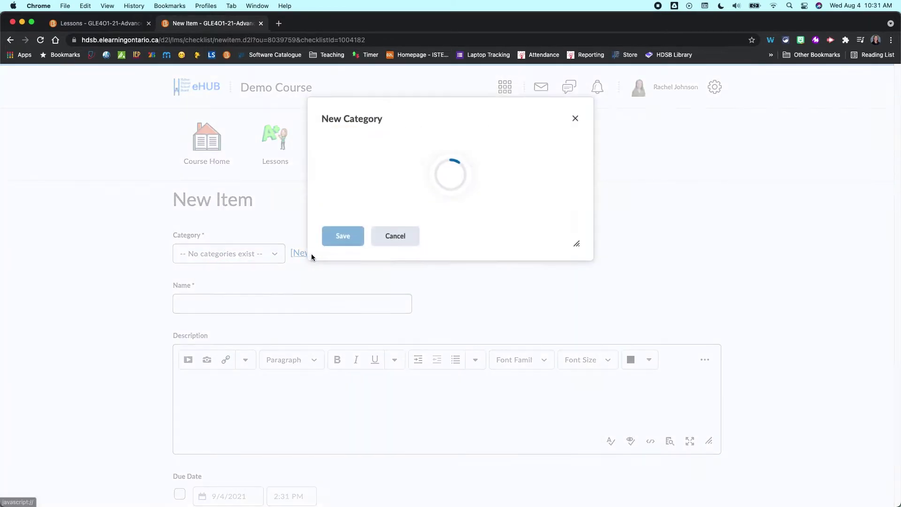
left_click(358, 164)
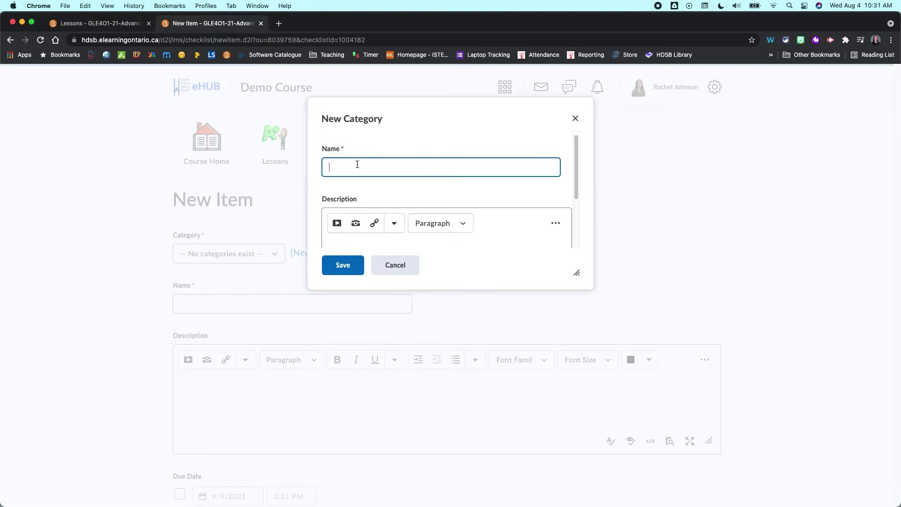
type("Items to ")
type("Review for the ")
type("Fall")
scroll(324, 205, "down", 5)
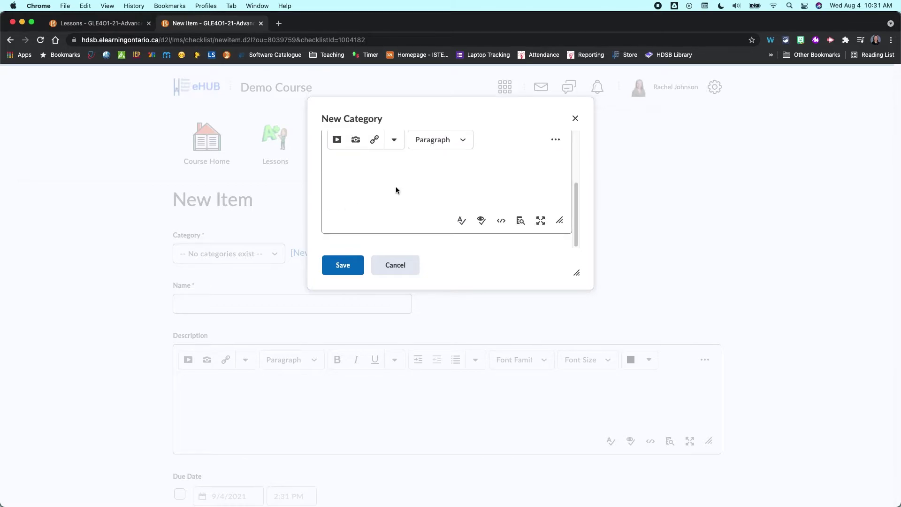
left_click(344, 266)
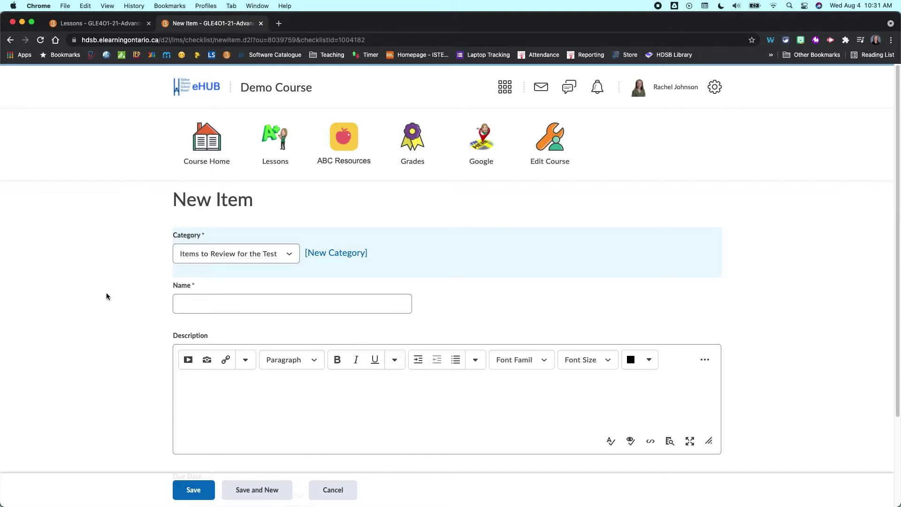
Name the item 'Lesson 1 - Topic' and describe it with a review note plus bullets Item 1 and Item 2.
left_click(227, 300)
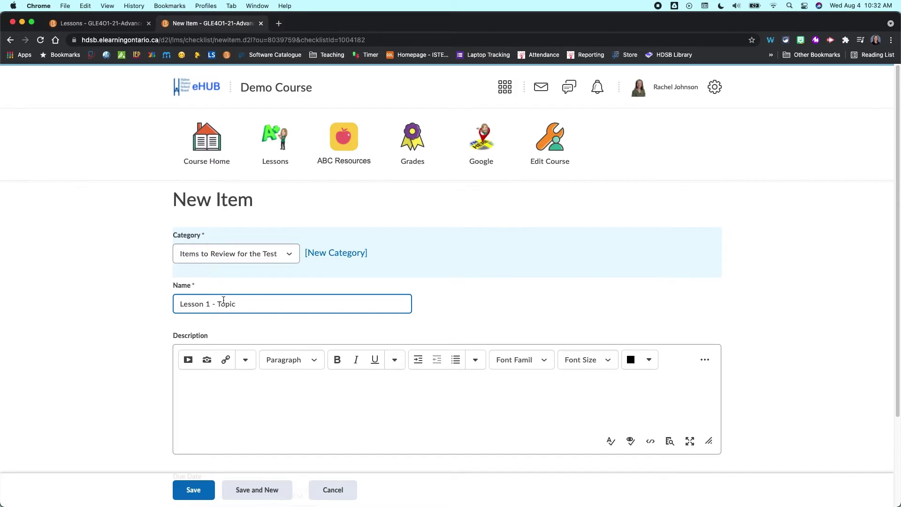
left_click(224, 377)
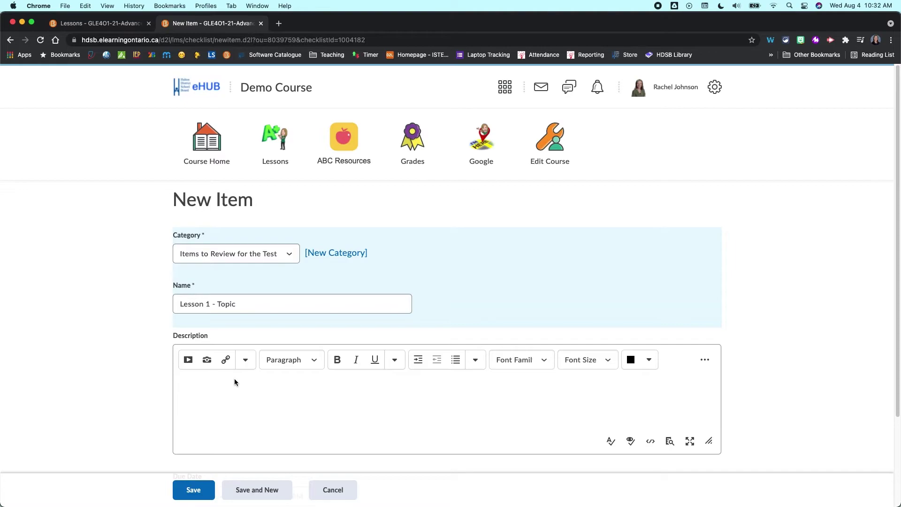
type("Remember to review the f")
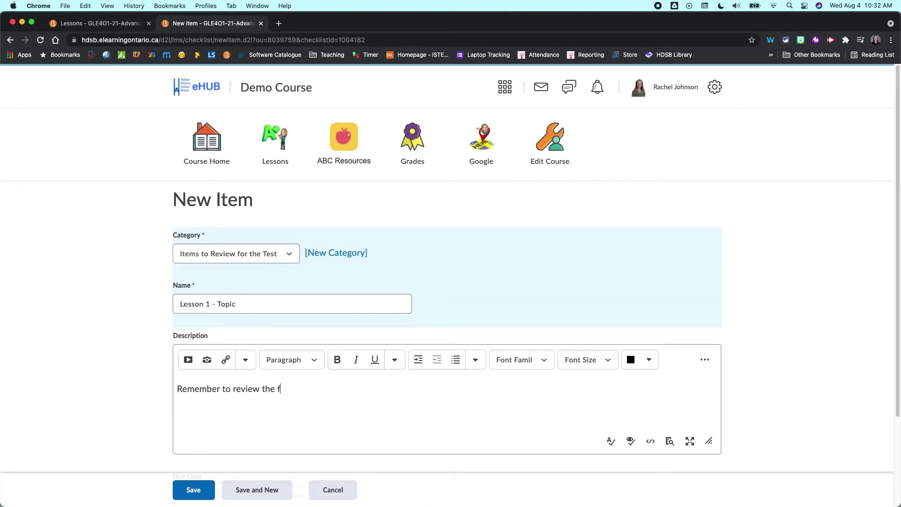
type("ollowing keywords and concepts:")
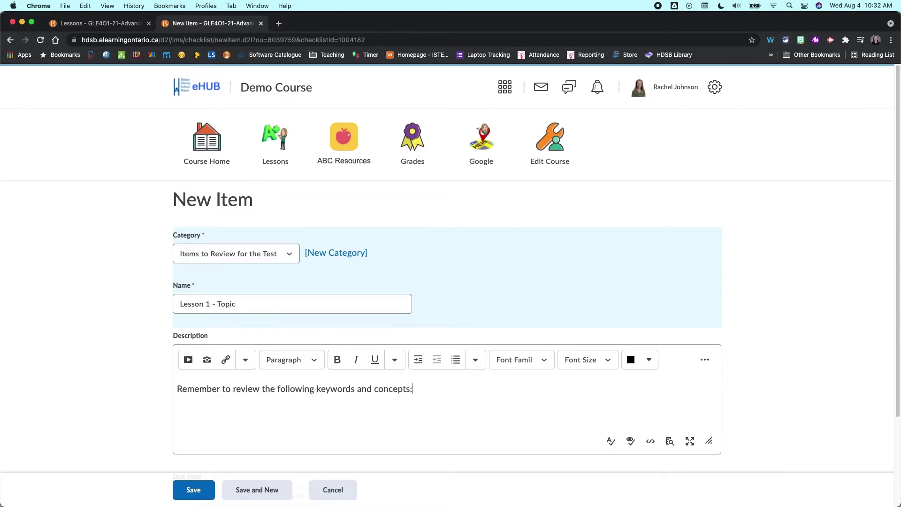
left_click(456, 360)
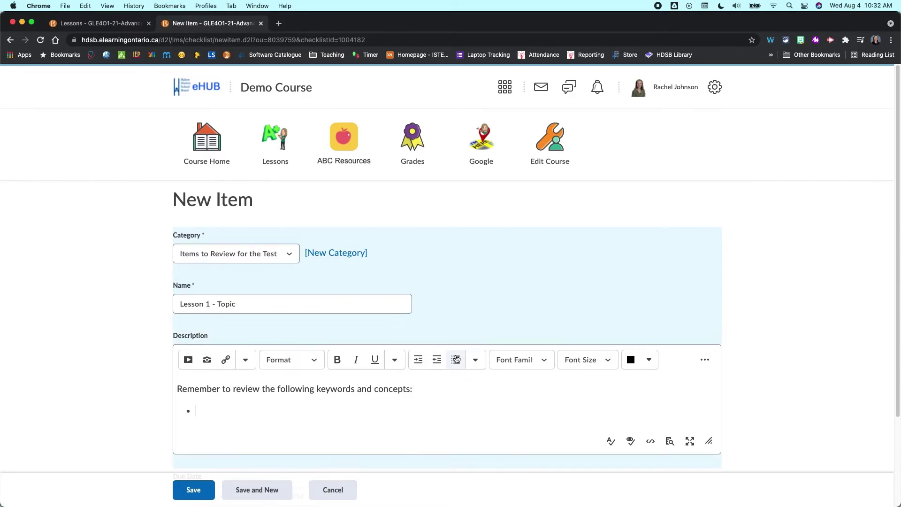
type("Item 1")
key("Return")
type("Item 2")
key("Return")
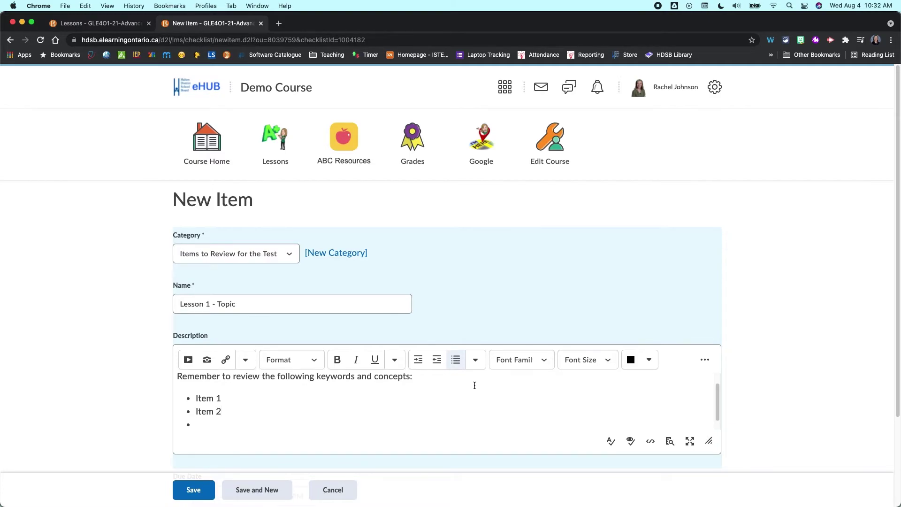
Save Lesson 1 - Topic with Save and New, keeping the same category for the next item.
scroll(394, 398, "down", 1)
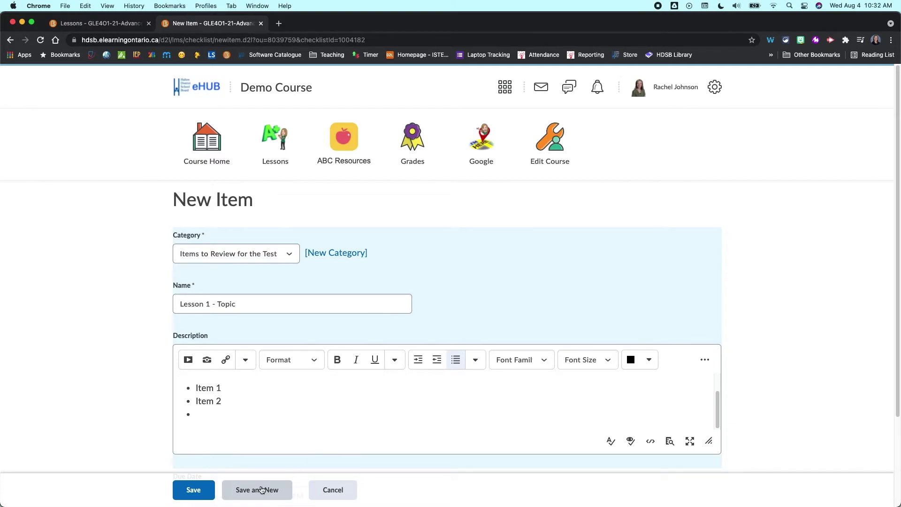
scroll(239, 434, "down", 3)
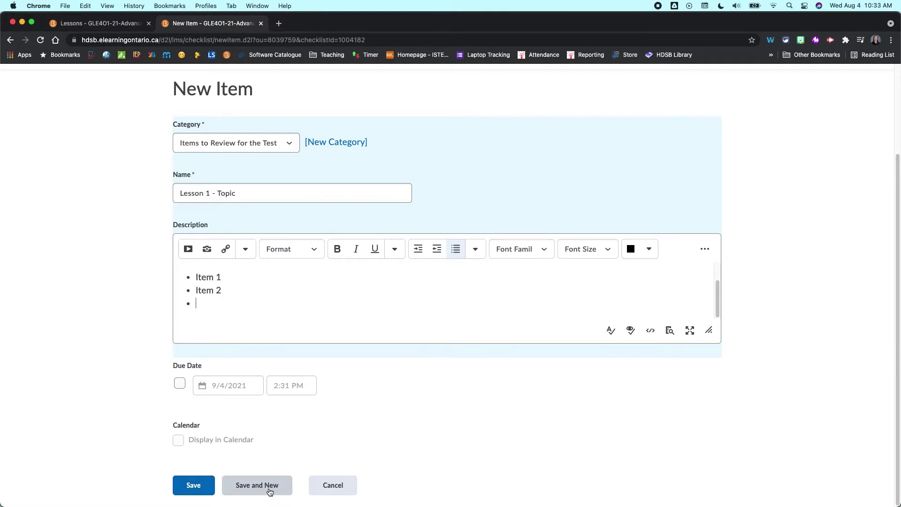
left_click(270, 492)
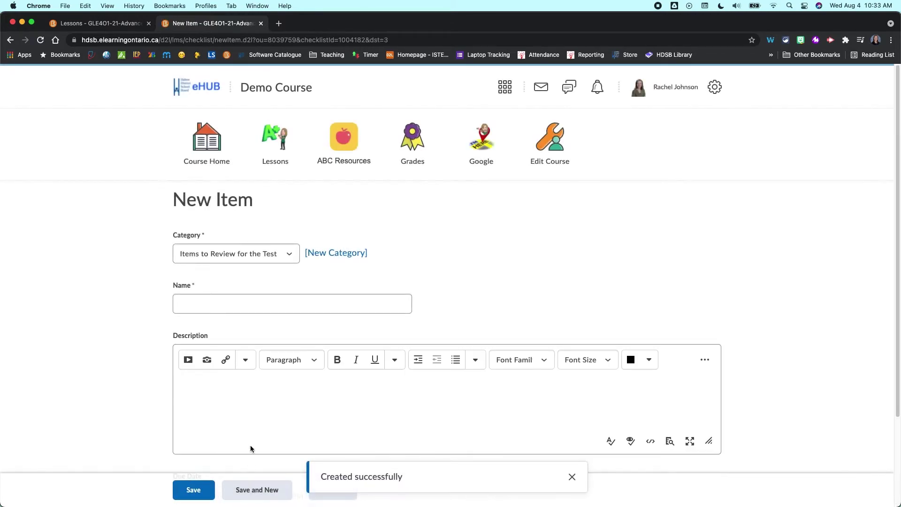
left_click(238, 254)
left_click(197, 304)
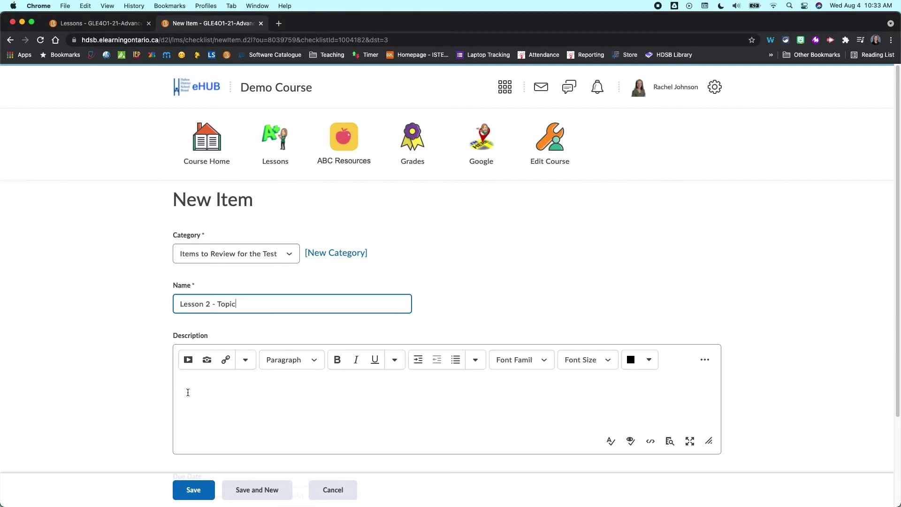
Describe Lesson 2 - Topic as 'Notes to my students' and save the item.
left_click(199, 391)
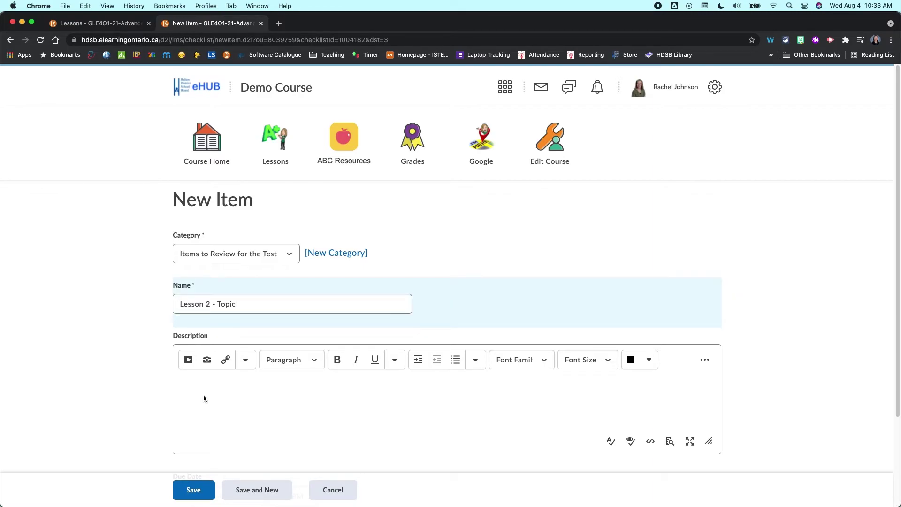
type("Notes to my students")
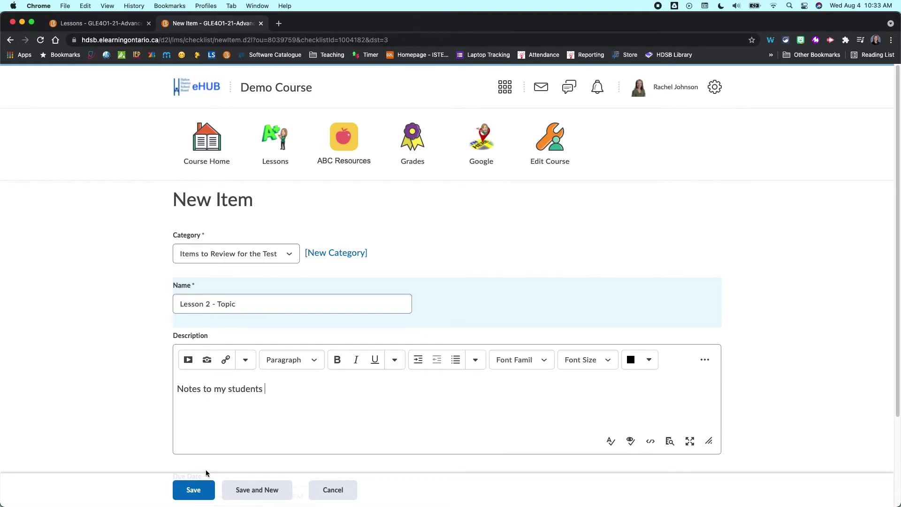
scroll(178, 380, "down", 3)
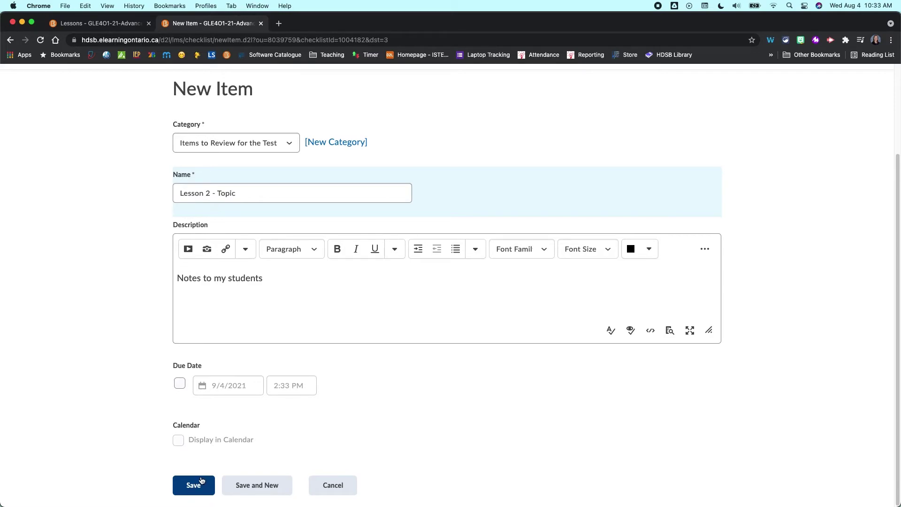
left_click(200, 481)
left_click(199, 485)
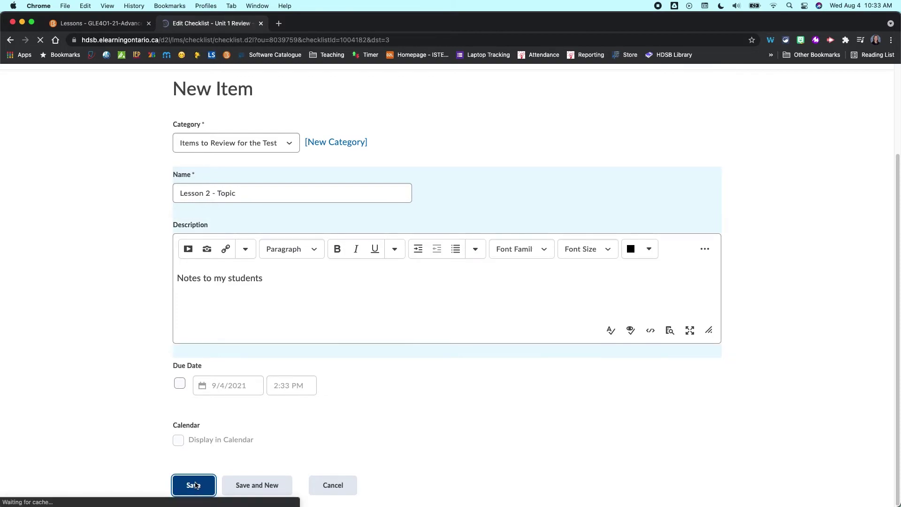
scroll(265, 400, "down", 6)
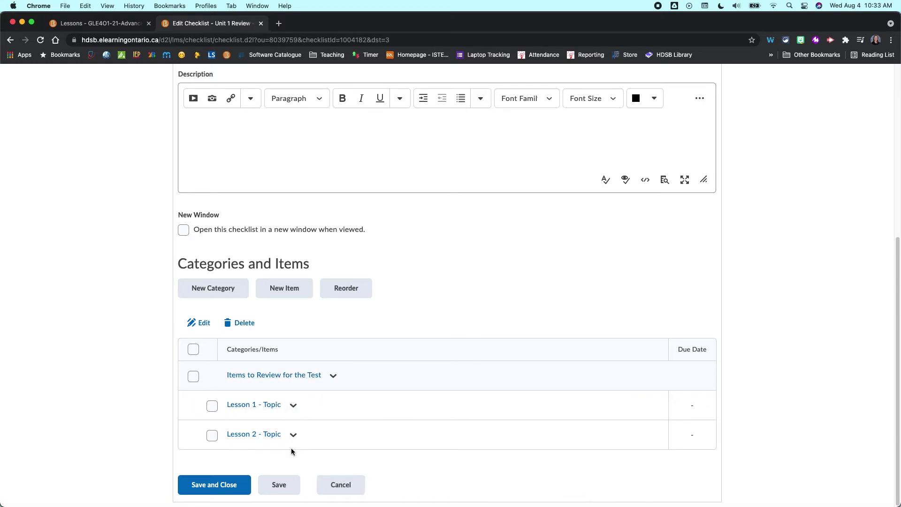
Save and close Unit 1 Review, then open its options menu on the Checklists page.
left_click(213, 489)
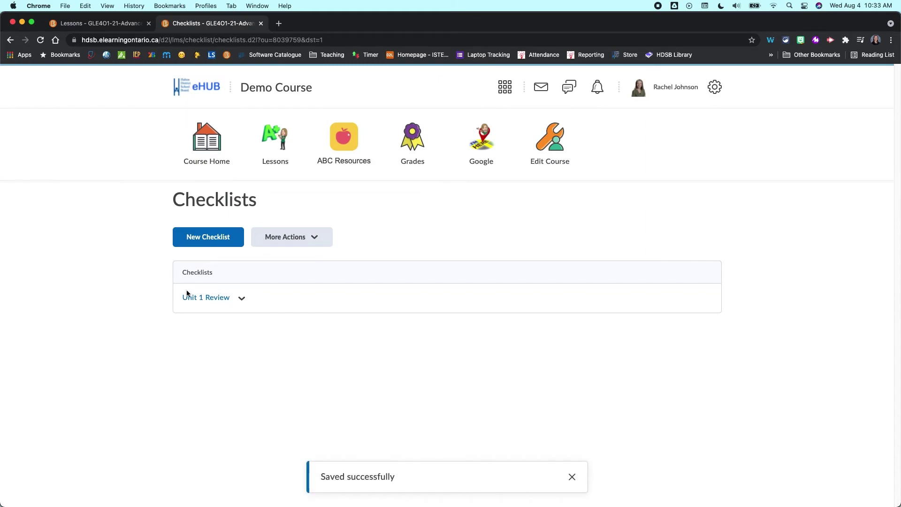
left_click(243, 301)
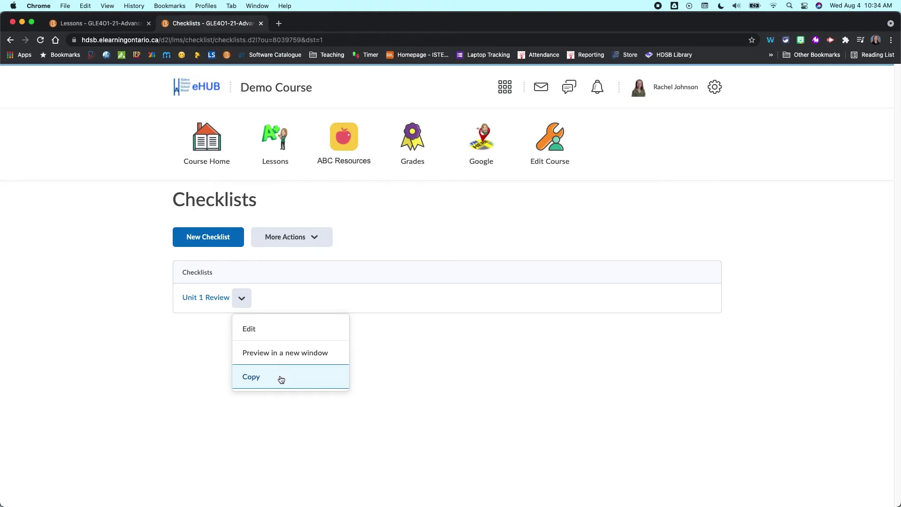
left_click(290, 353)
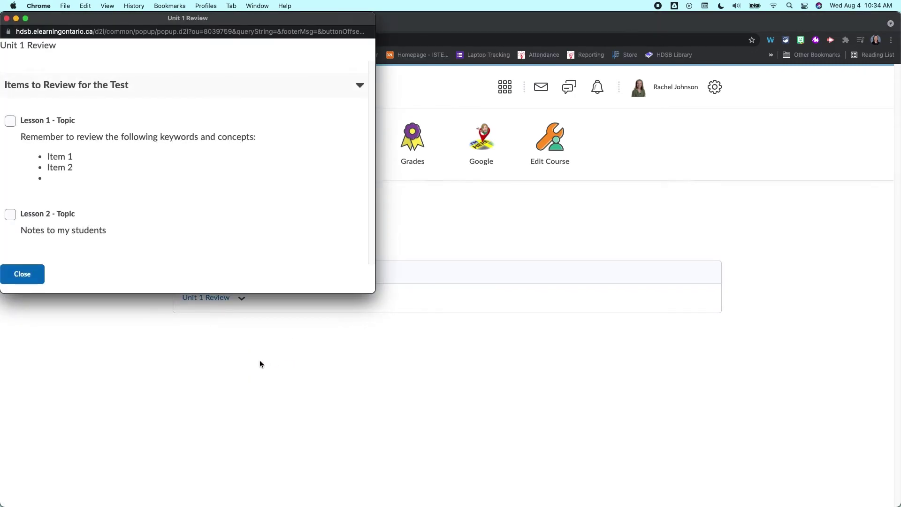
left_click_drag(92, 15, 212, 68)
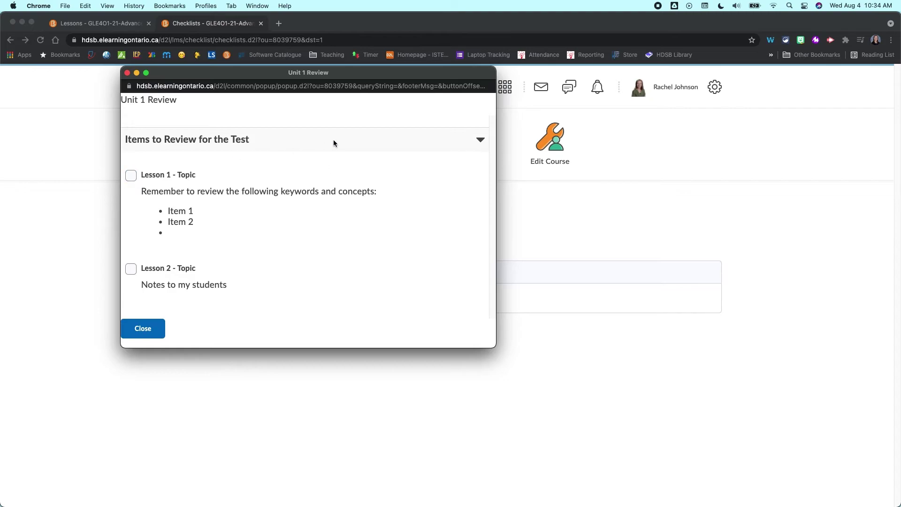
left_click(126, 140)
left_click_drag(126, 139, 260, 145)
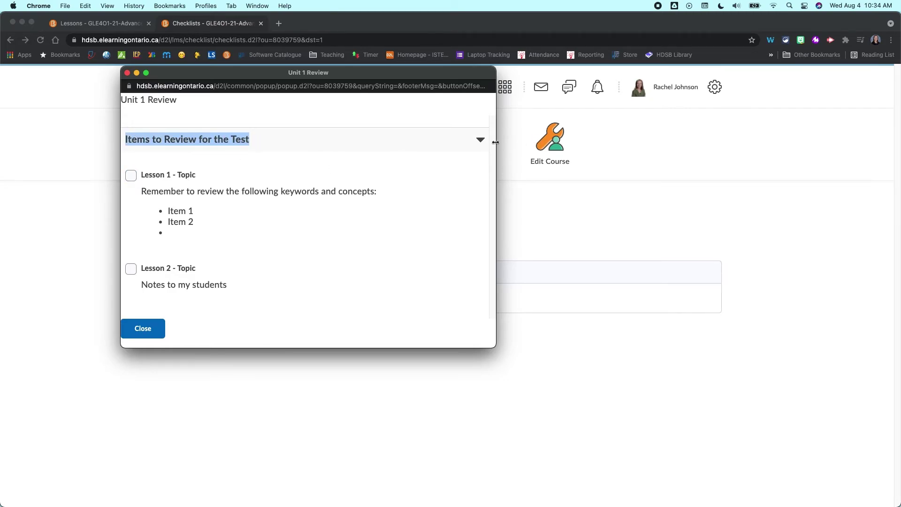
left_click(480, 142)
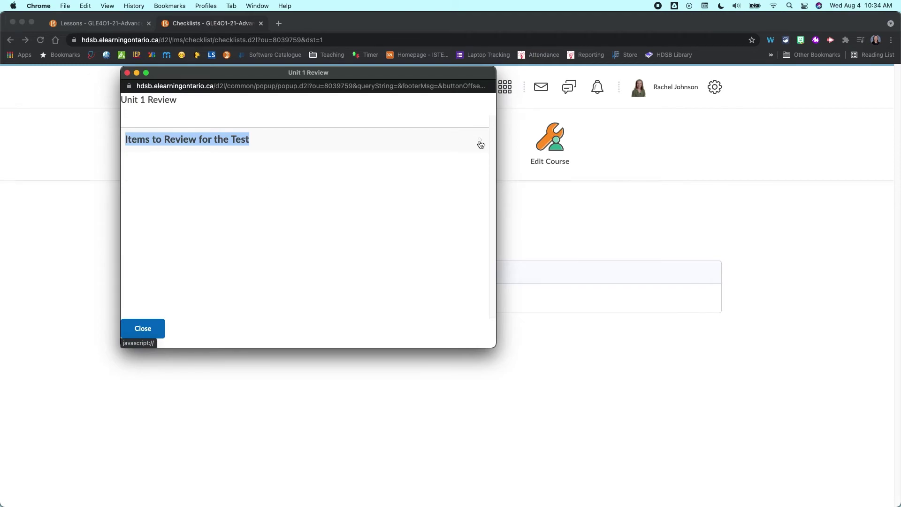
left_click(481, 143)
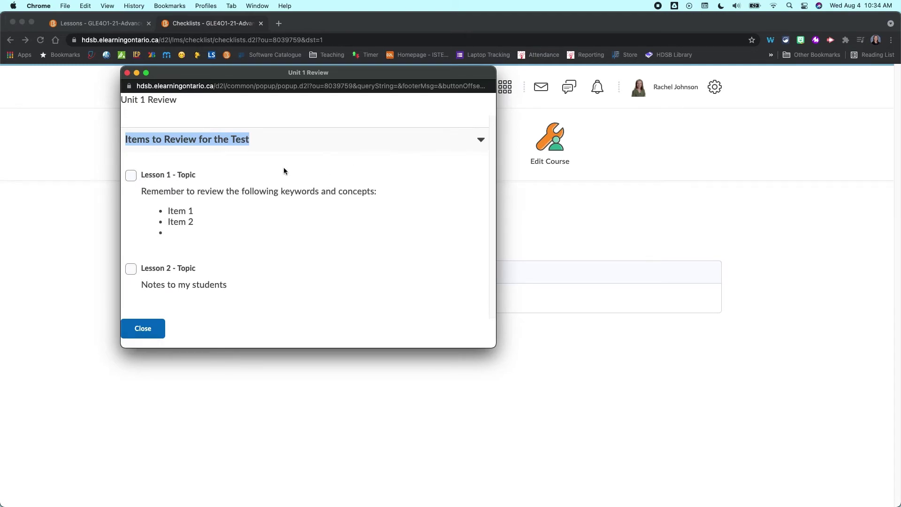
left_click(132, 176)
left_click(131, 269)
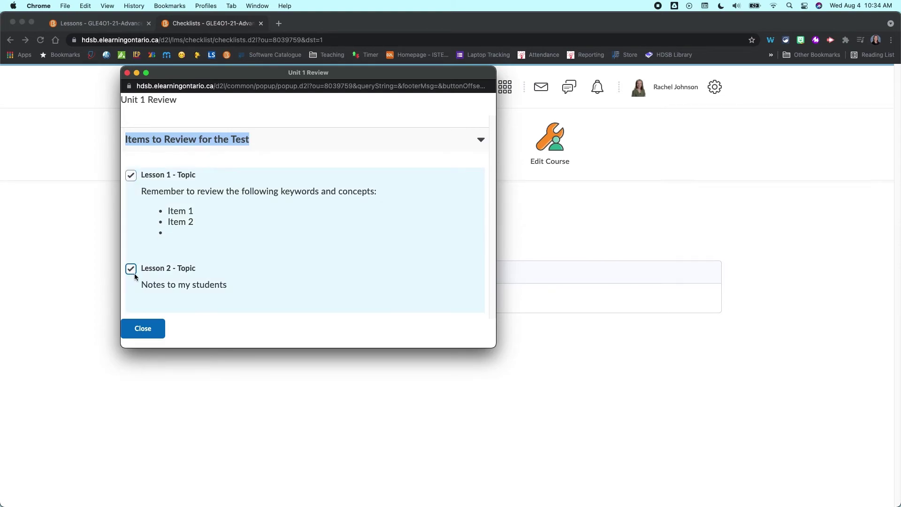
left_click(131, 268)
left_click(157, 328)
left_click(303, 239)
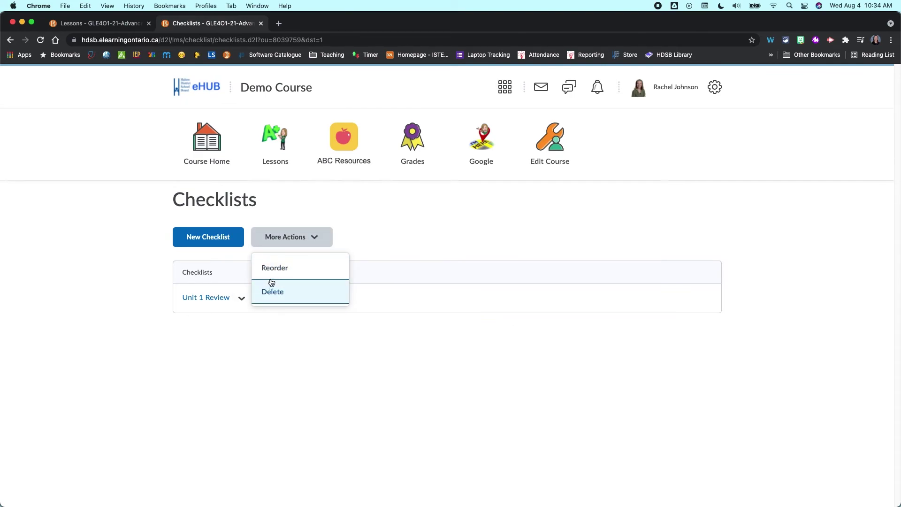
left_click(537, 293)
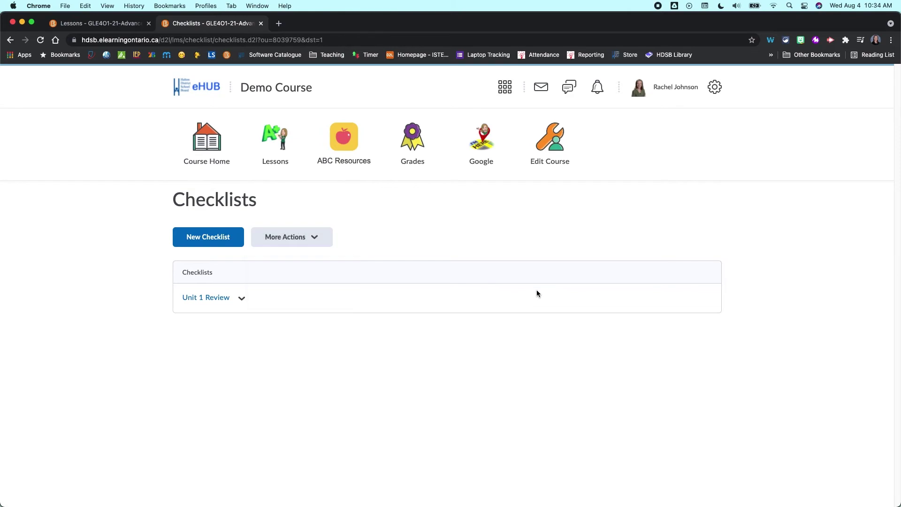
Switch the Unit 1 Review checklist in Unit 1 from Hidden to Visible, then go back to Course Home.
left_click(207, 164)
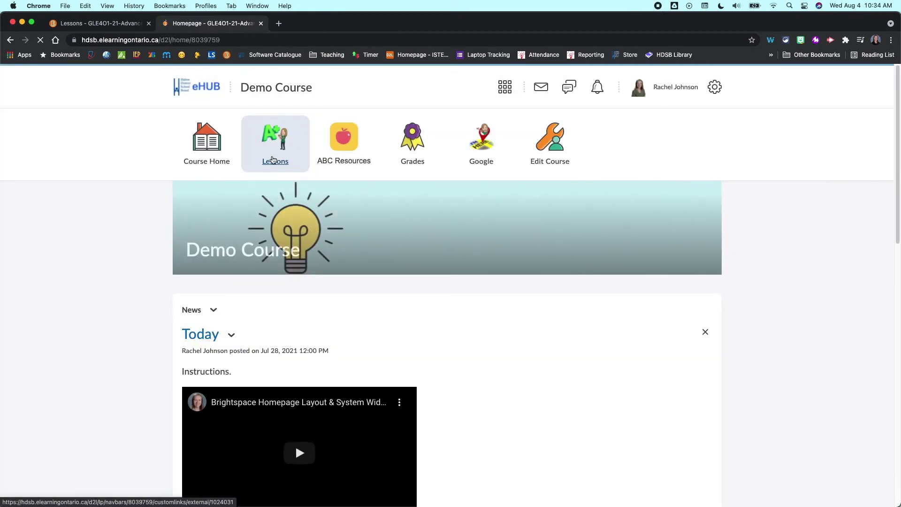
left_click(264, 165)
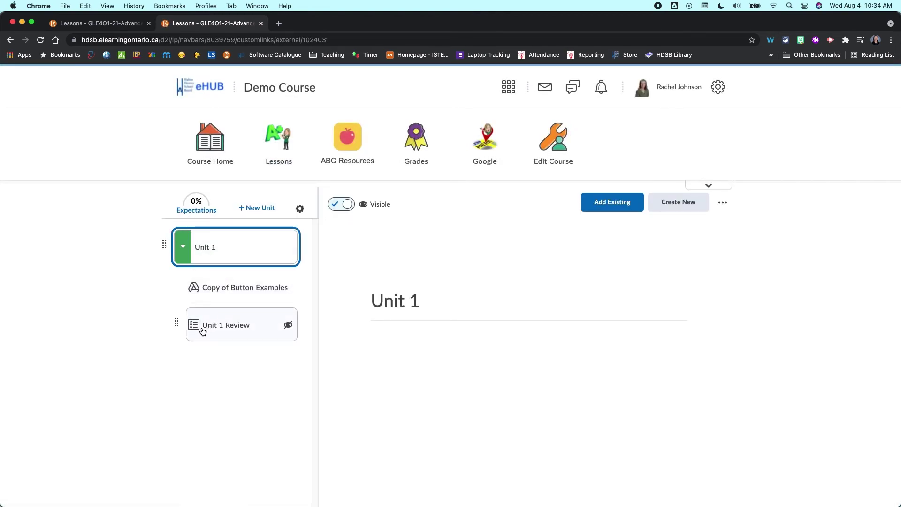
left_click(201, 328)
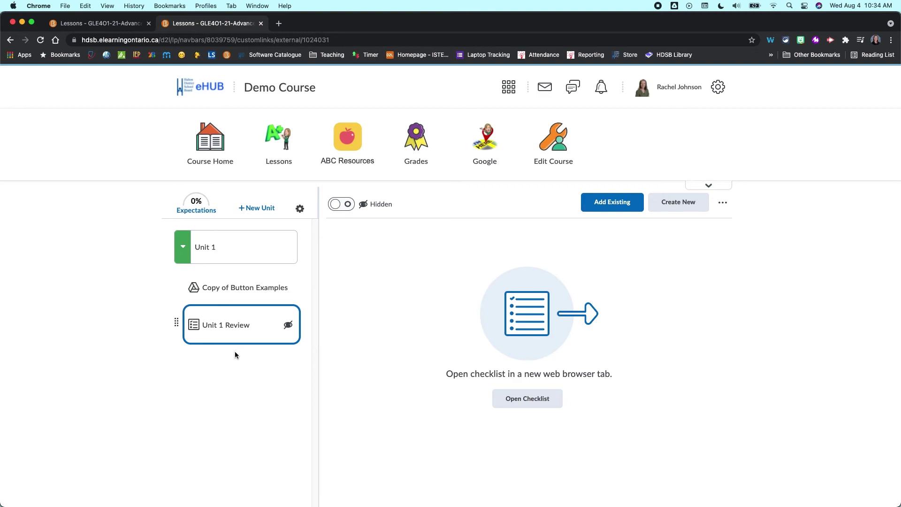
left_click(345, 203)
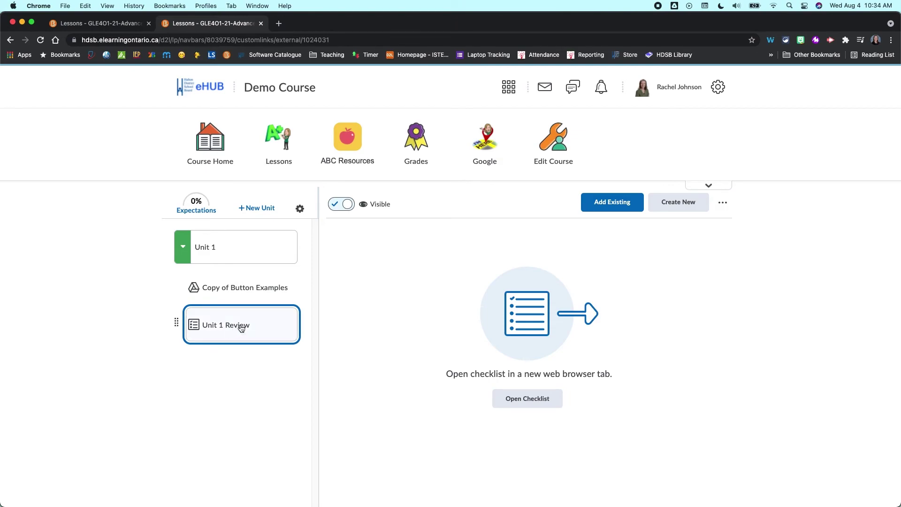
left_click(221, 147)
Start a new Activity Feed post with the message 'Remember to review'.
scroll(281, 201, "down", 10)
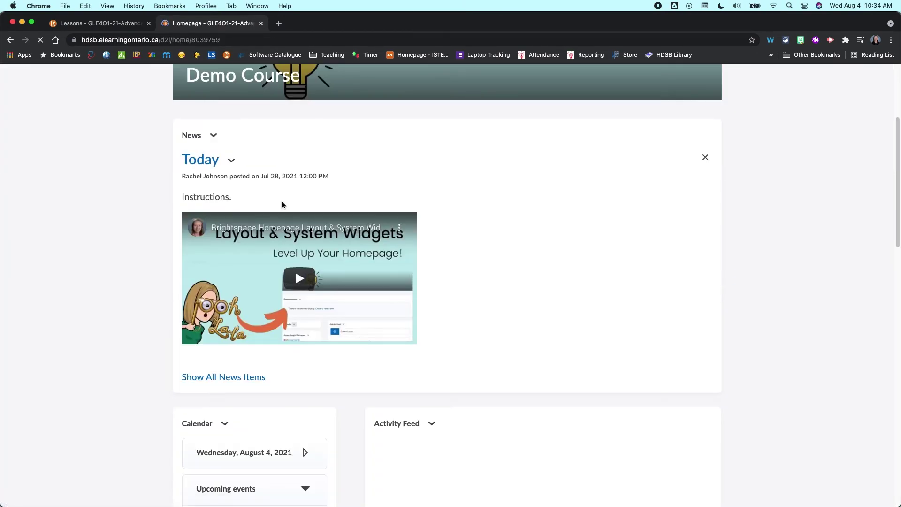
left_click(452, 188)
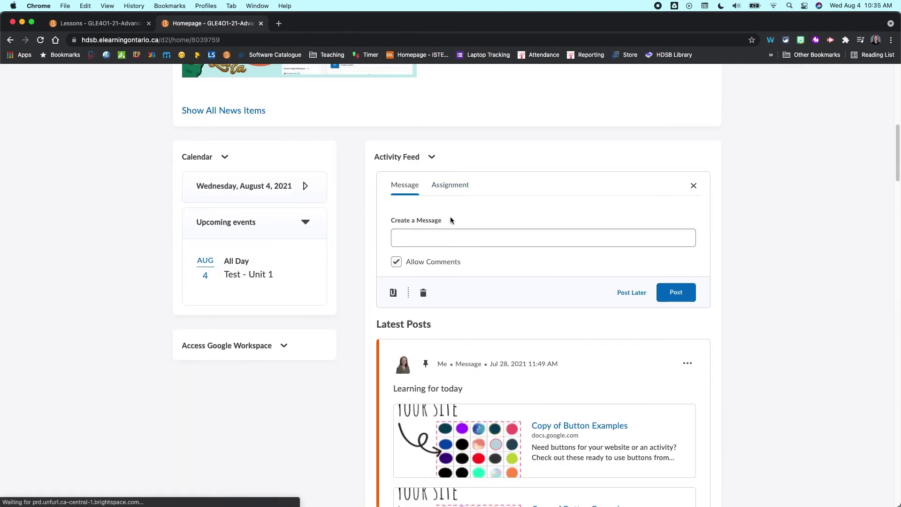
left_click(423, 238)
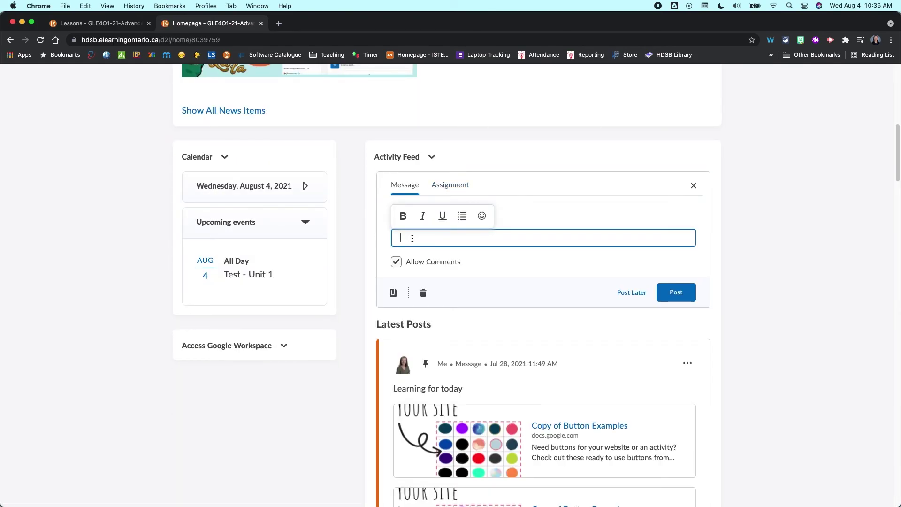
type("Remember to review")
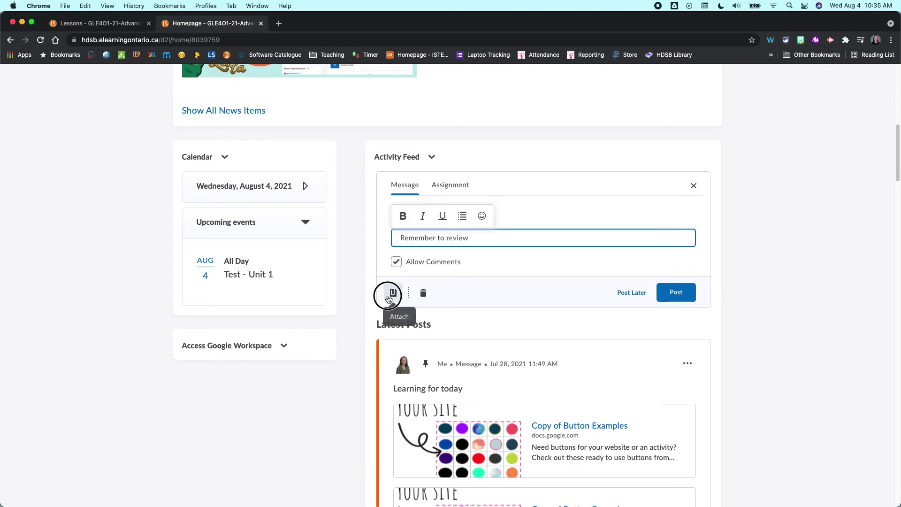
Link the existing Unit 1 Review checklist to the post.
left_click(394, 292)
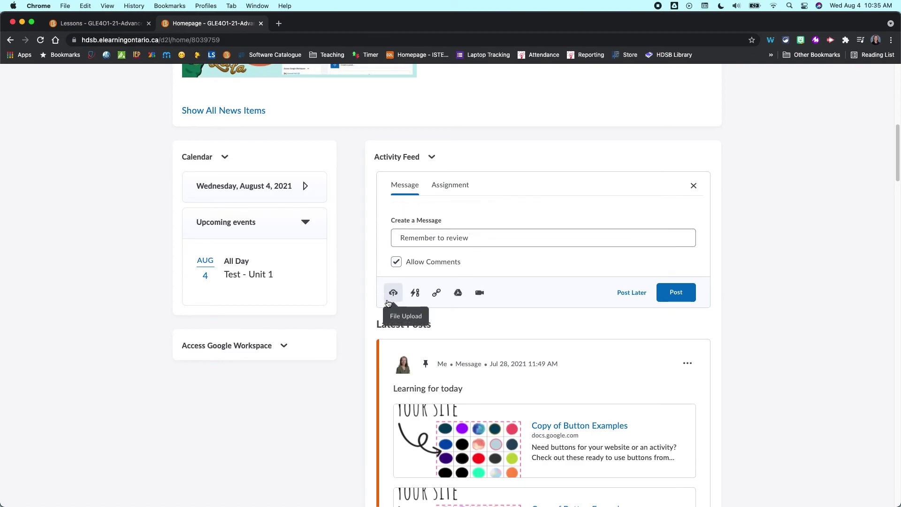
left_click(419, 296)
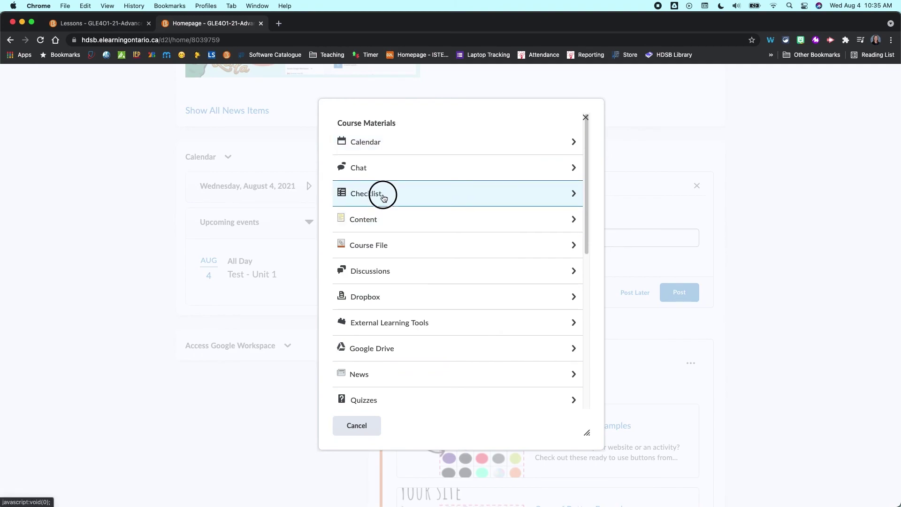
left_click(384, 198)
left_click(371, 173)
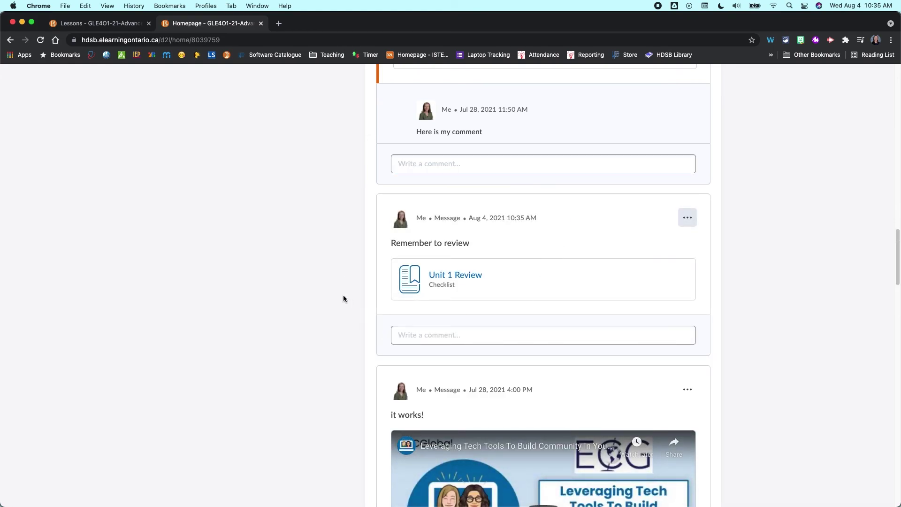
scroll(483, 245, "up", 3)
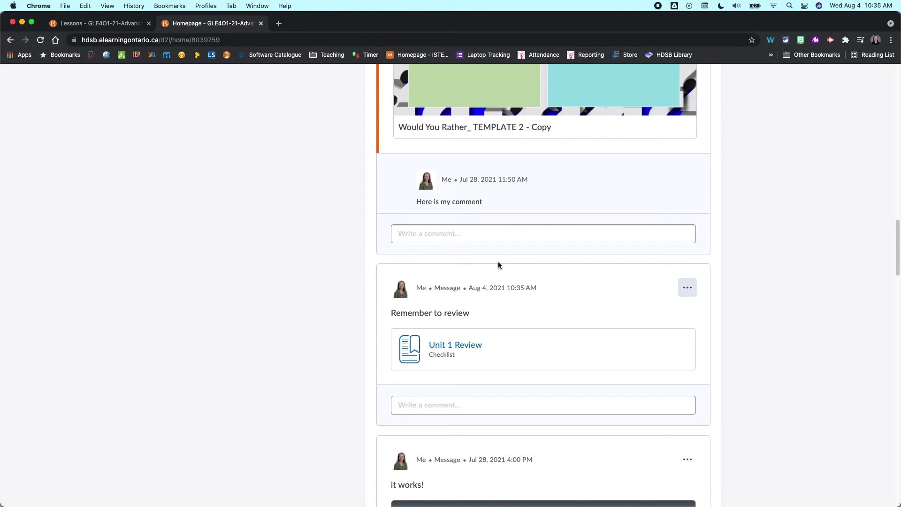
Follow the post's Unit 1 Review link to the checklist editor and cancel without saving.
left_click(461, 348)
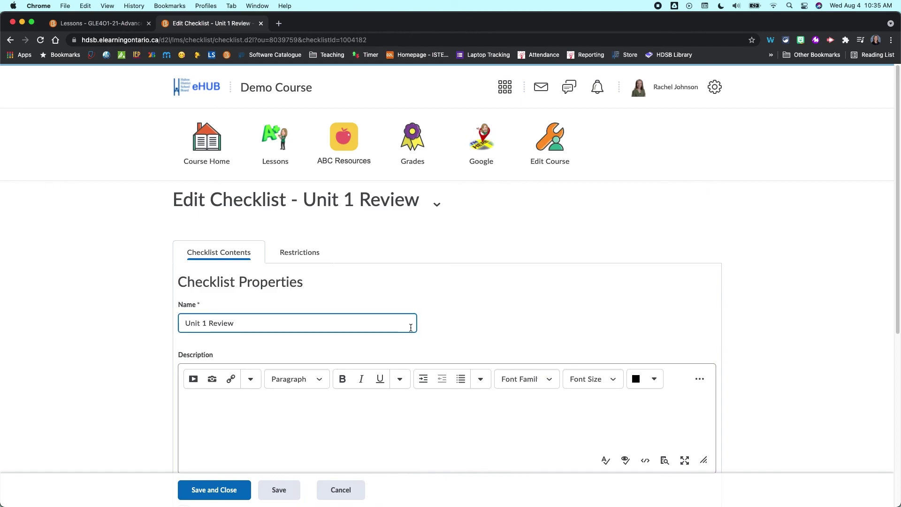
scroll(411, 327, "down", 6)
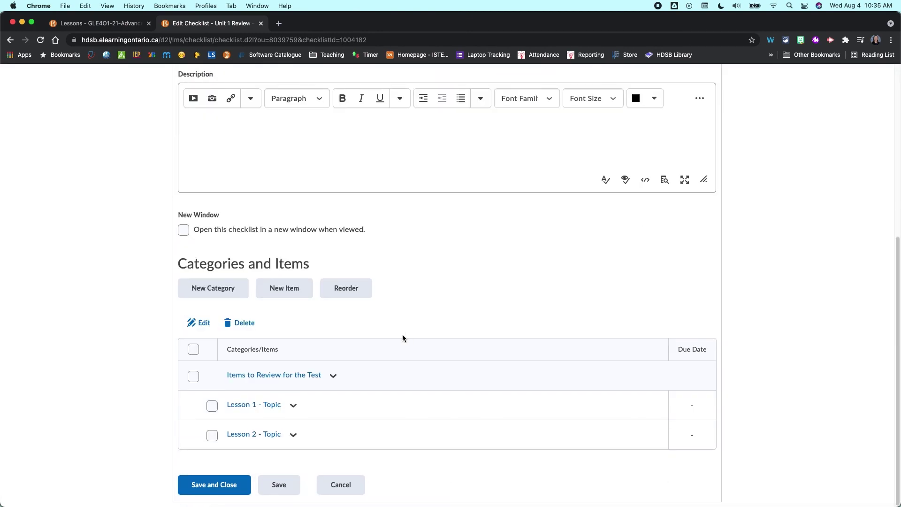
left_click(346, 485)
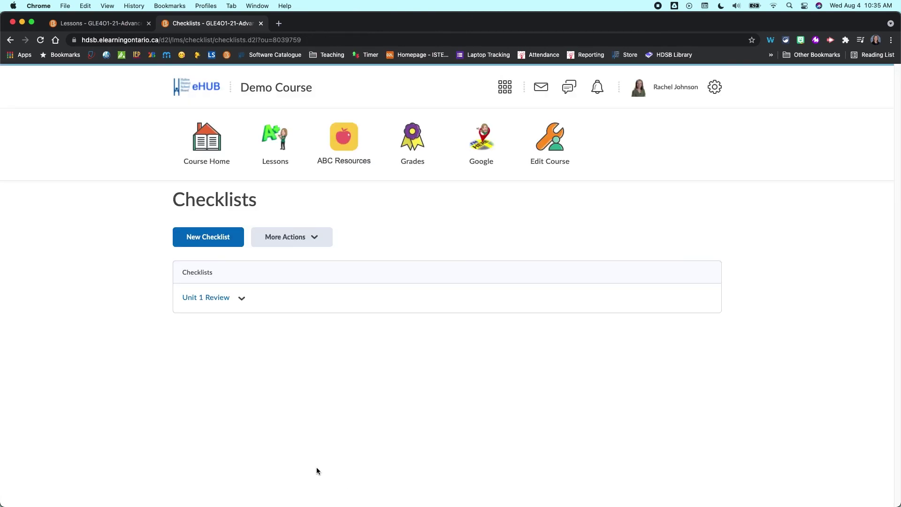